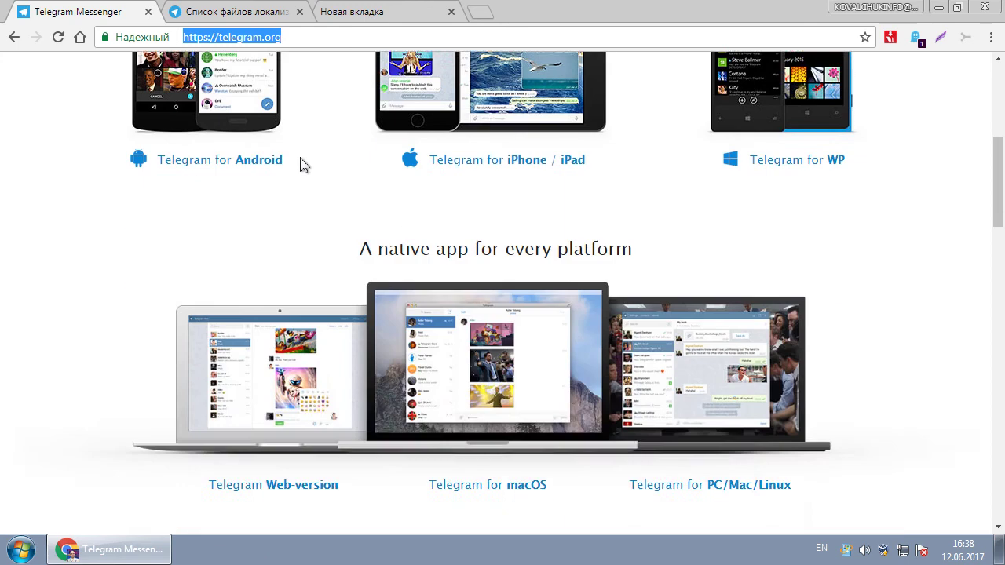
# - Scroll the telegram.org home page to the 'A native app for every platform' section
pyautogui.scroll(5, 302, 164)
pyautogui.scroll(-3, 304, 164)
pyautogui.scroll(2, 304, 164)
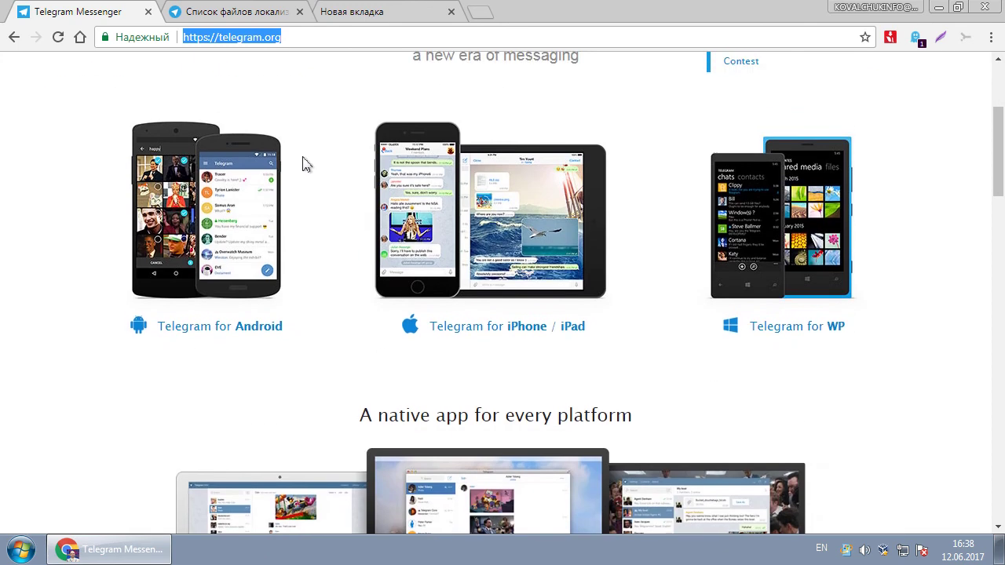
pyautogui.scroll(-5, 102, 297)
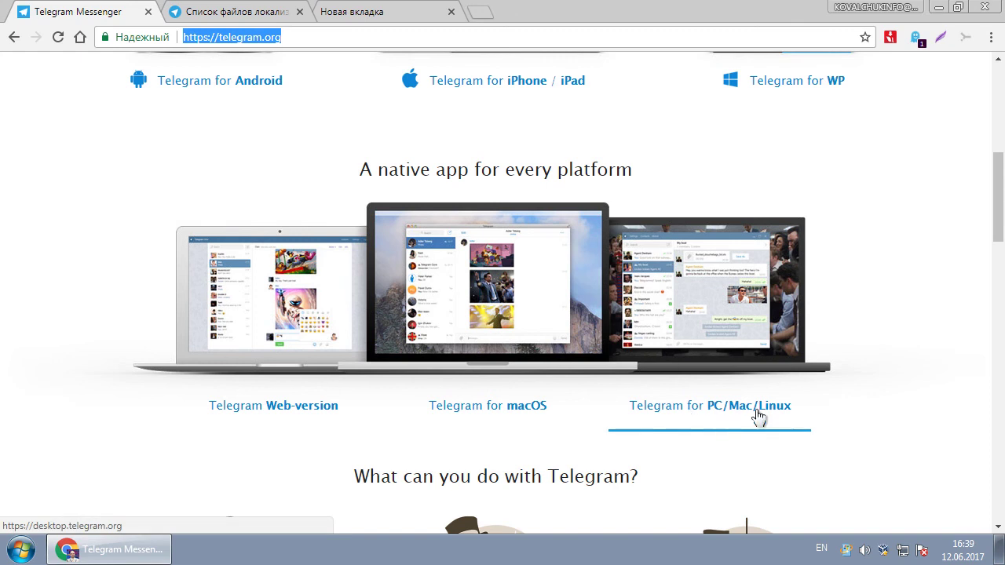
# - Go to the desktop.telegram.org page and start downloading Telegram for Windows
pyautogui.click(729, 320)
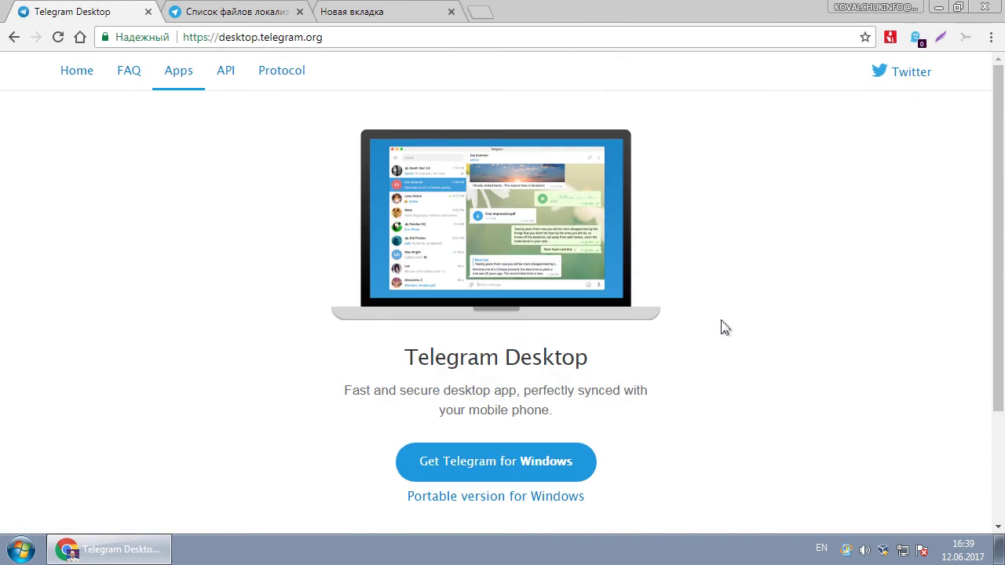
pyautogui.click(87, 72)
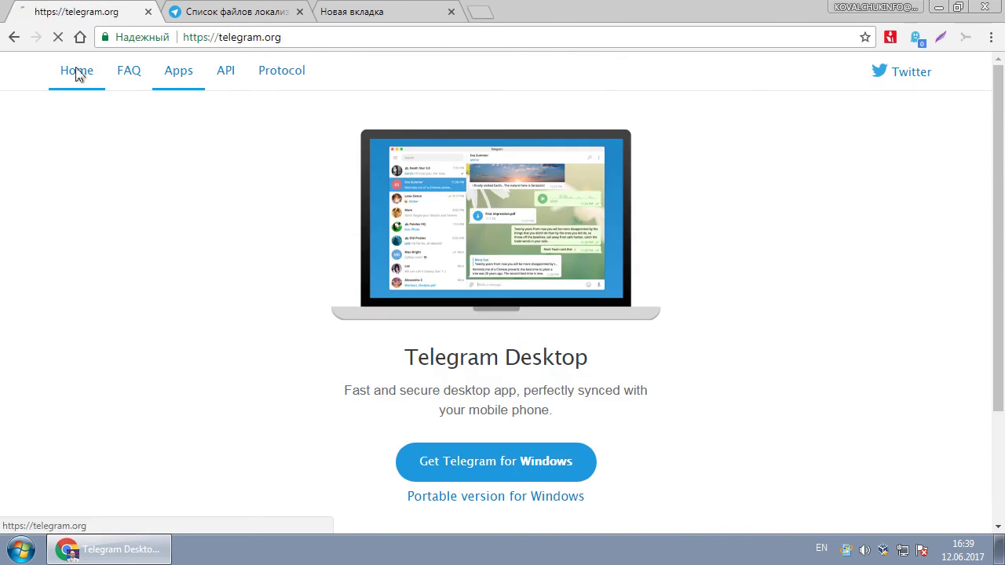
pyautogui.scroll(-2, 321, 212)
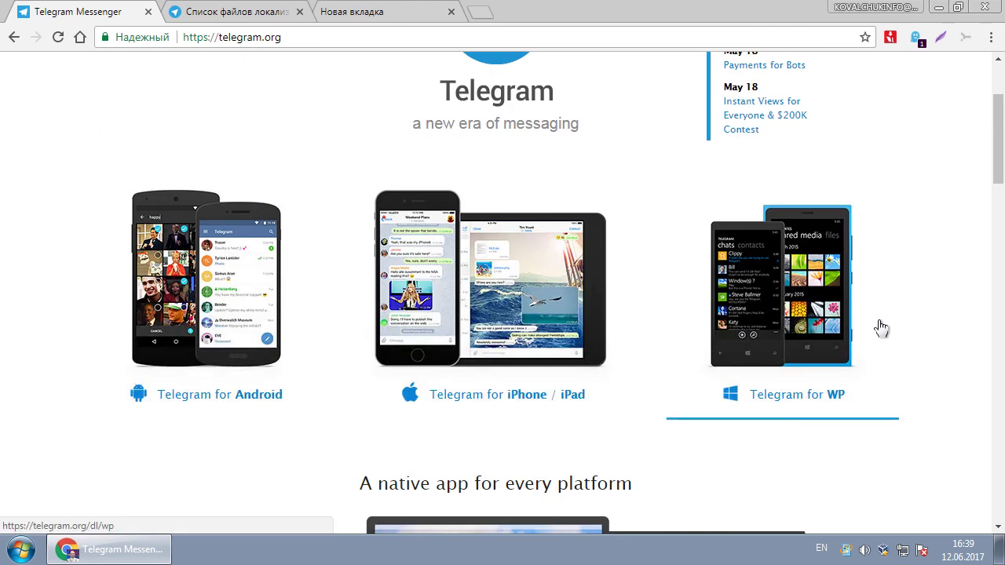
pyautogui.scroll(-4, 63, 240)
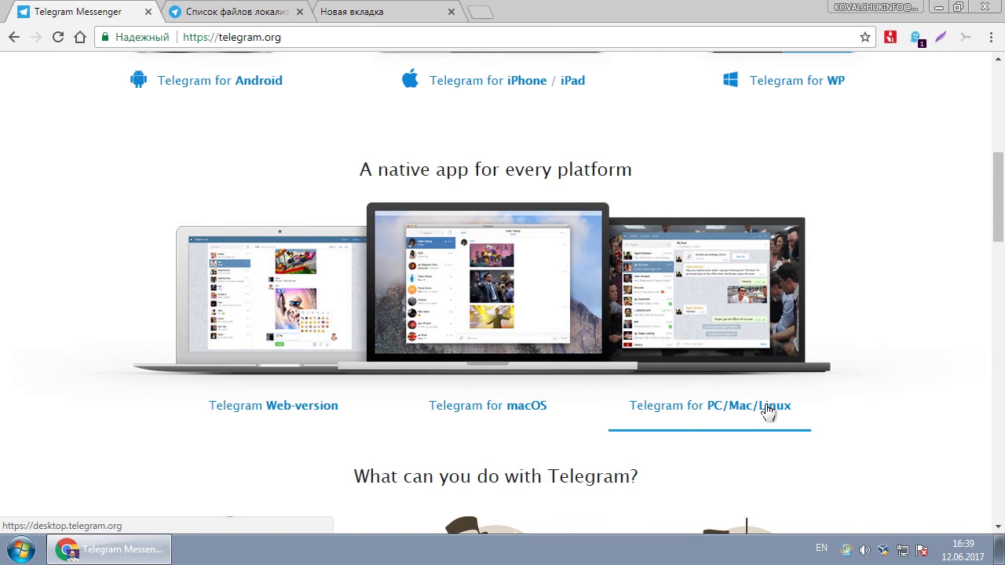
pyautogui.click(750, 312)
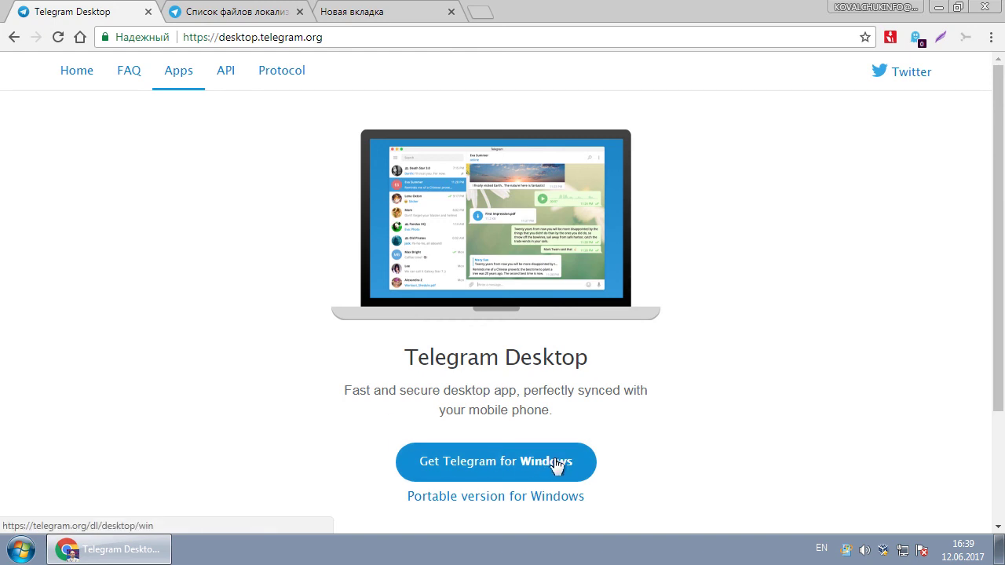
pyautogui.click(507, 460)
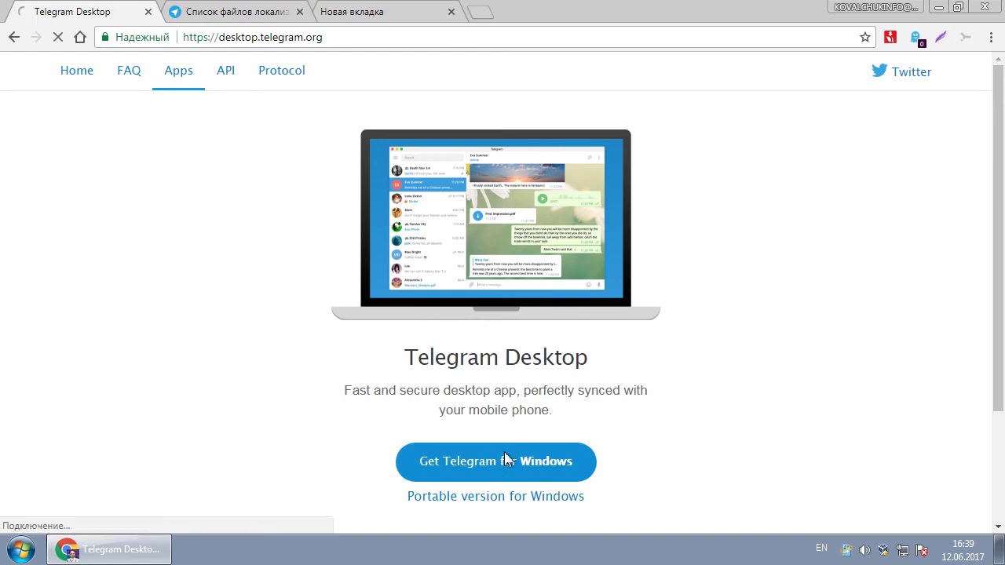
# - Run tsetup.1.1.7.exe and install with default folder, Start Menu folder and desktop shortcut, then launch Telegram
pyautogui.click(66, 518)
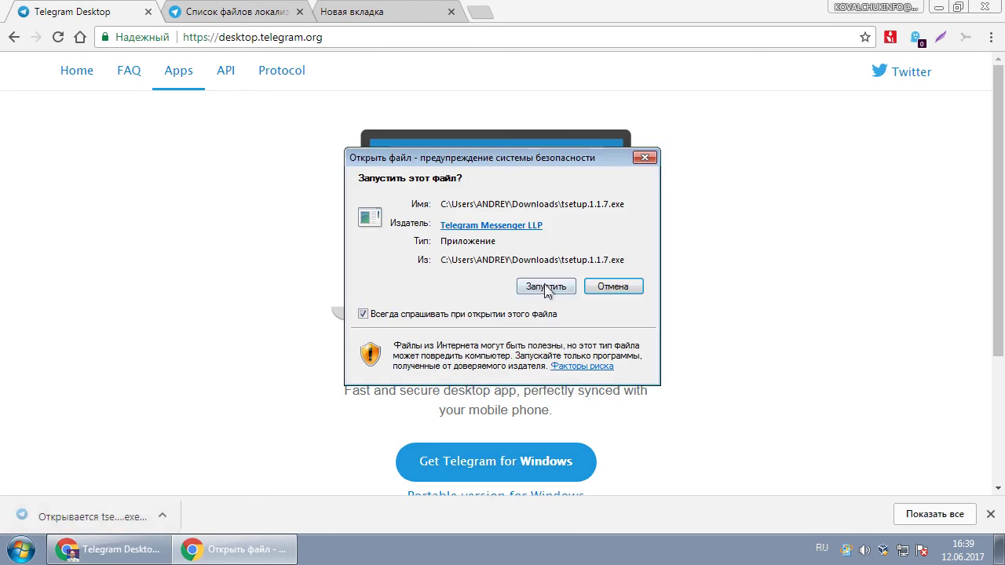
pyautogui.click(546, 287)
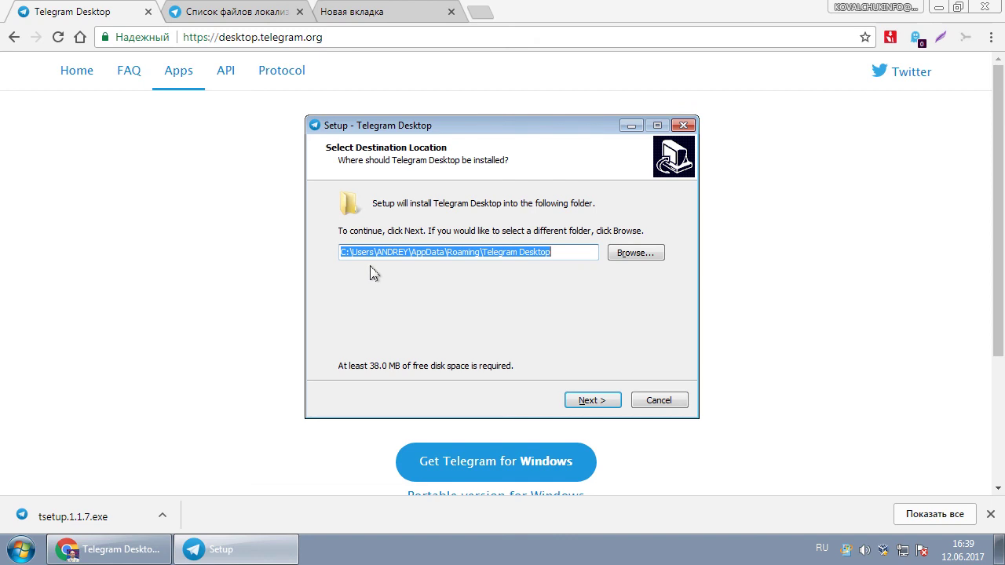
pyautogui.click(589, 400)
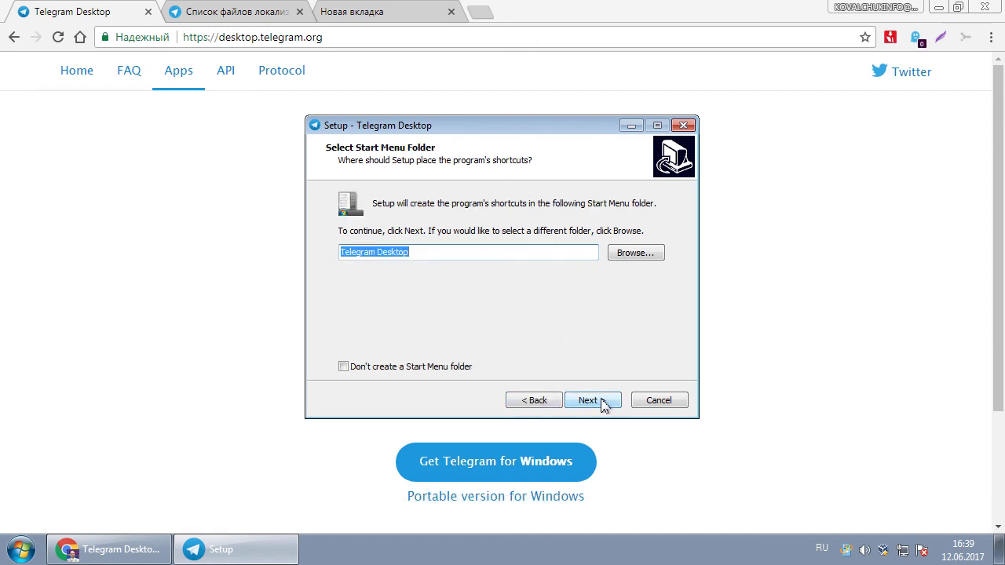
pyautogui.click(603, 404)
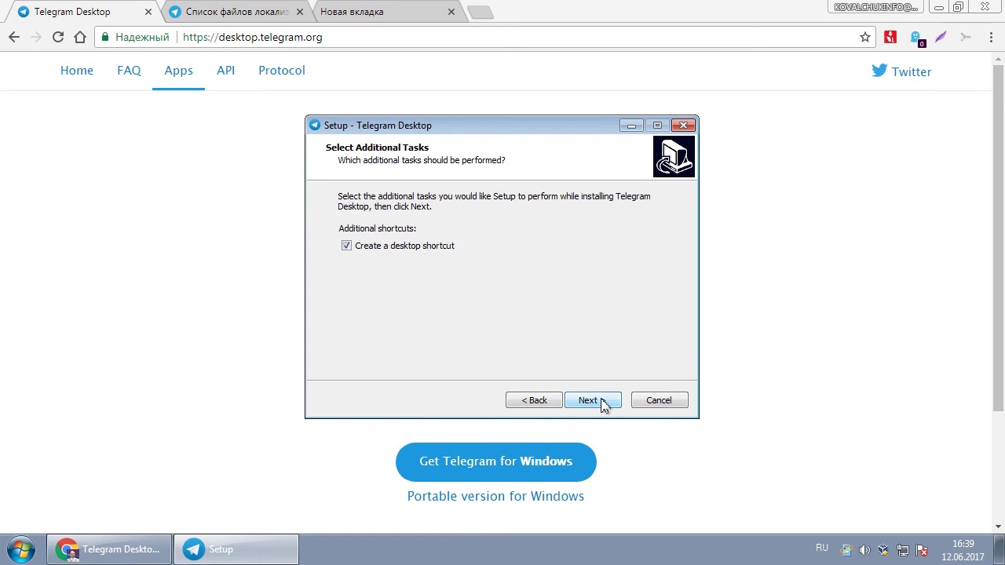
pyautogui.click(602, 404)
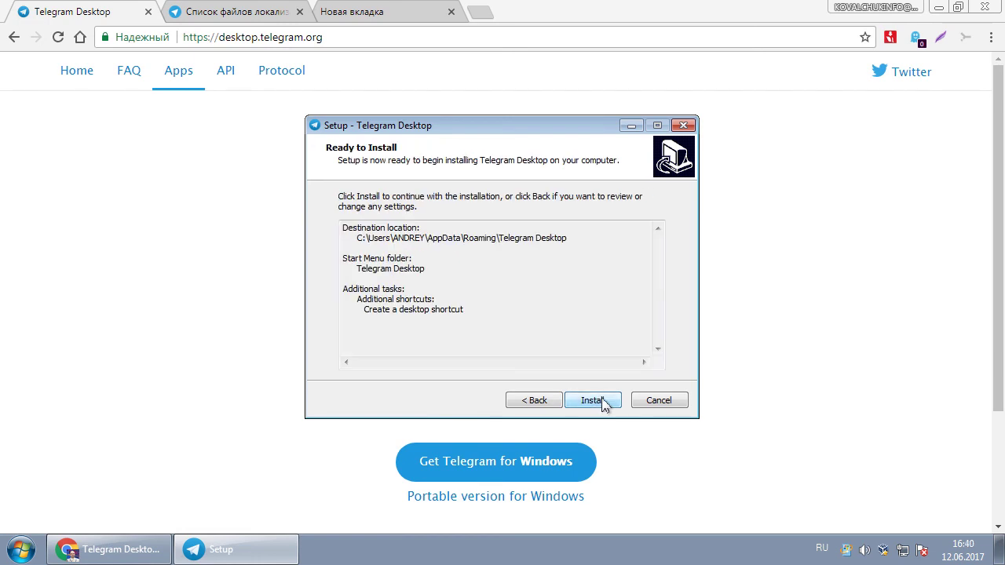
pyautogui.click(602, 404)
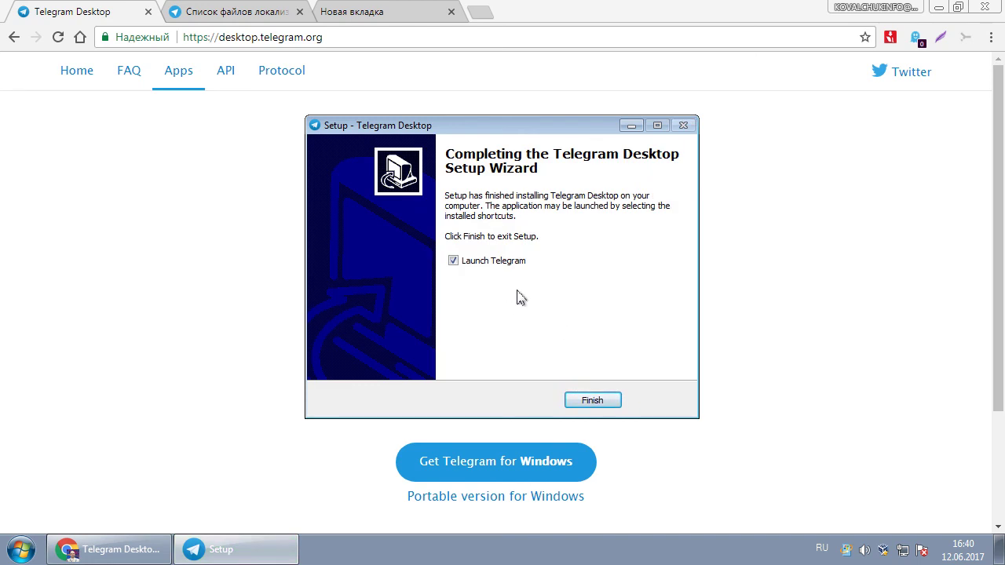
pyautogui.click(595, 404)
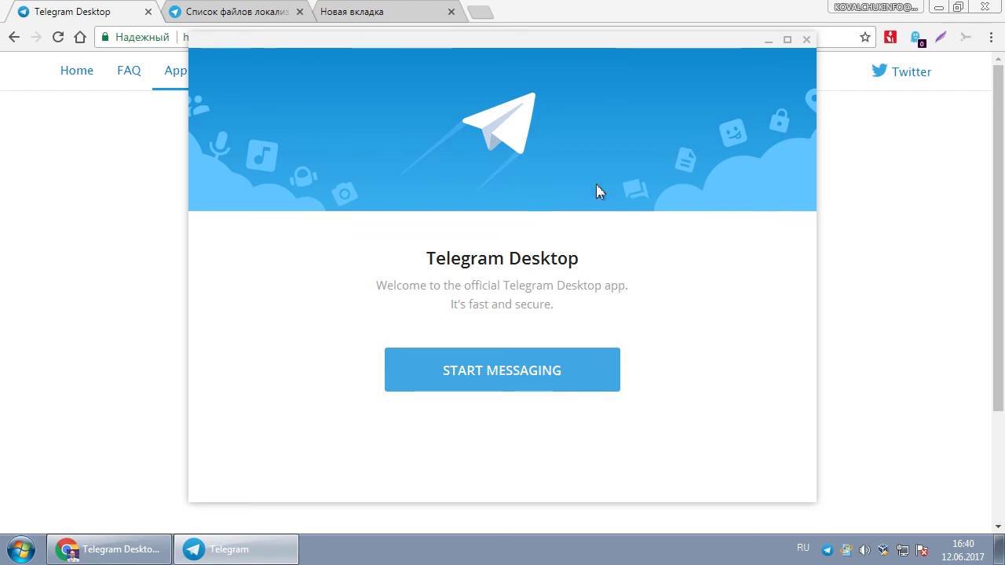
# - Launch Telegram Desktop from its desktop shortcut and start messaging to reach the phone step
pyautogui.click(996, 554)
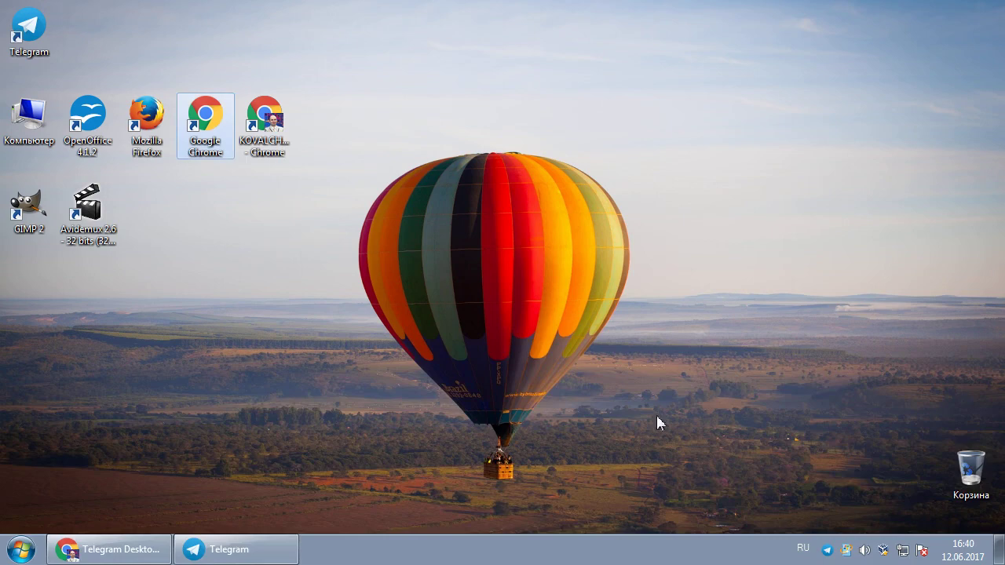
pyautogui.doubleClick(29, 29)
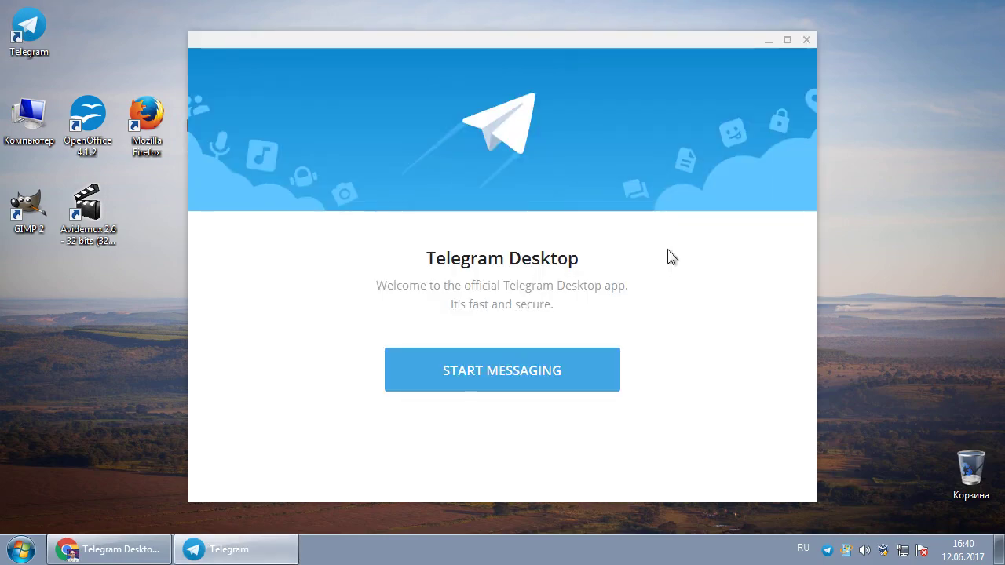
pyautogui.click(495, 376)
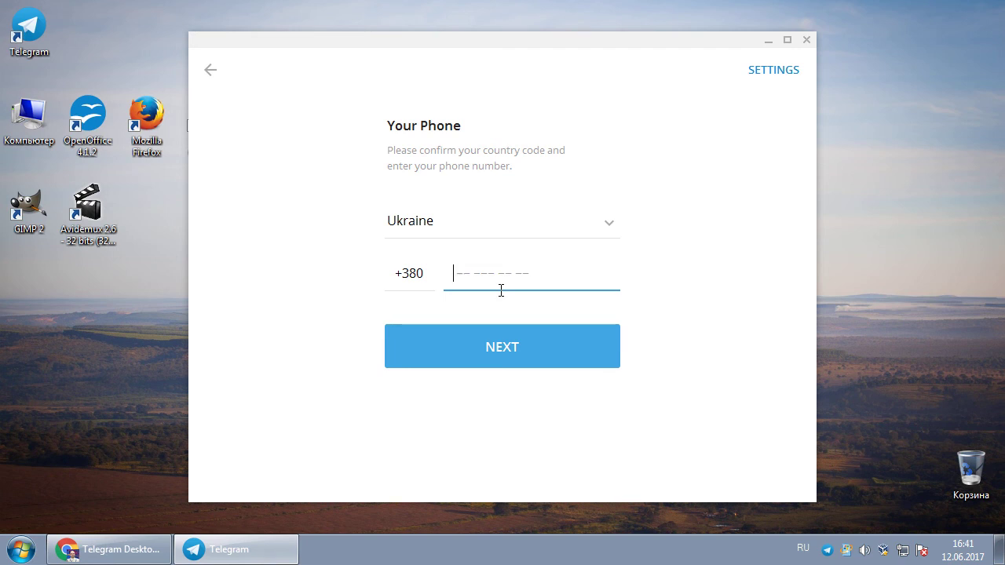
# - Enter the Ukrainian phone number after +380, submit it, and choose to sign it up here
pyautogui.click(522, 353)
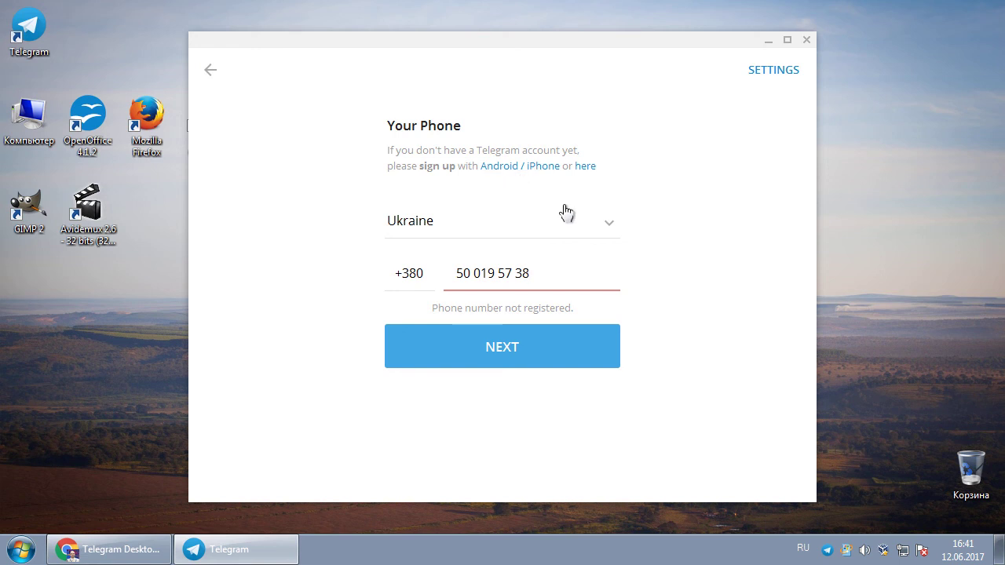
pyautogui.click(584, 168)
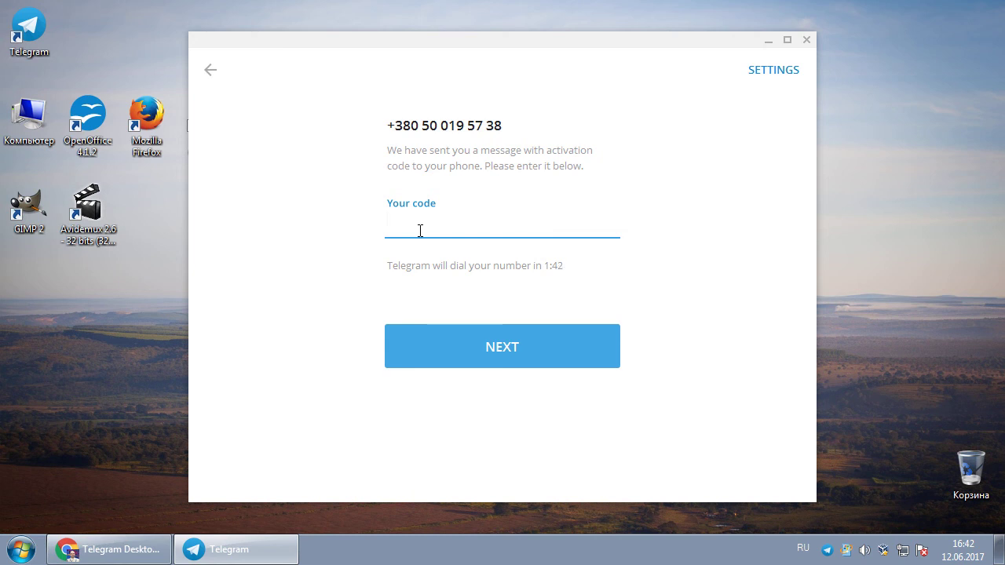
# - Paste the received activation code into Your code and submit it
pyautogui.hotkey('ctrl', 'v')
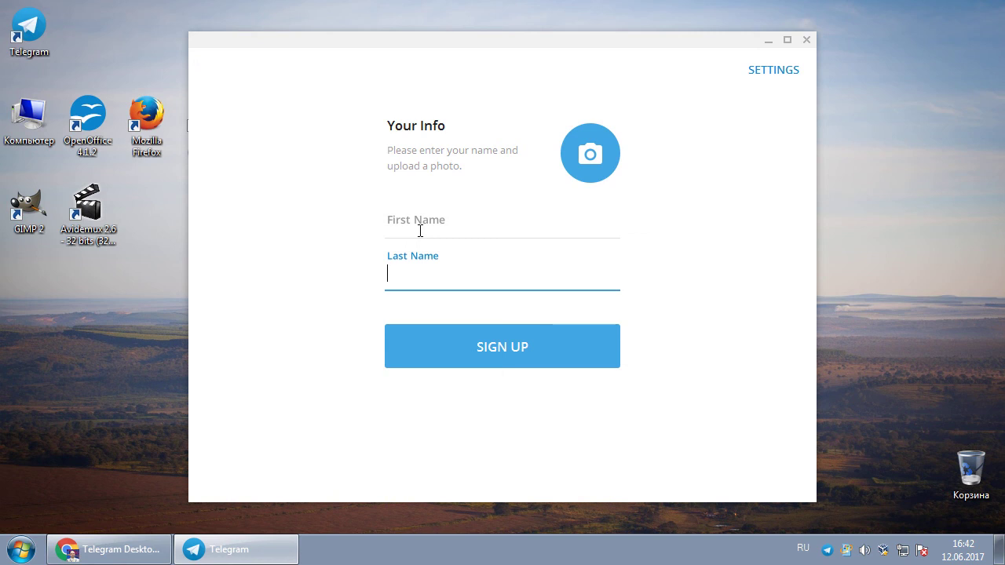
# - Enter the account holder's first name and last name in the Your Info form
pyautogui.click(420, 230)
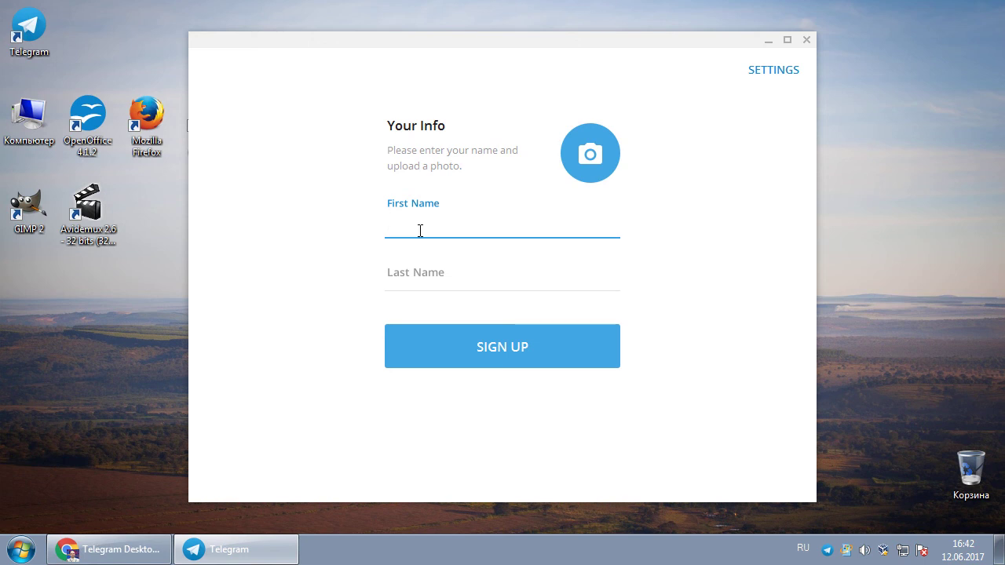
pyautogui.press('Tab')
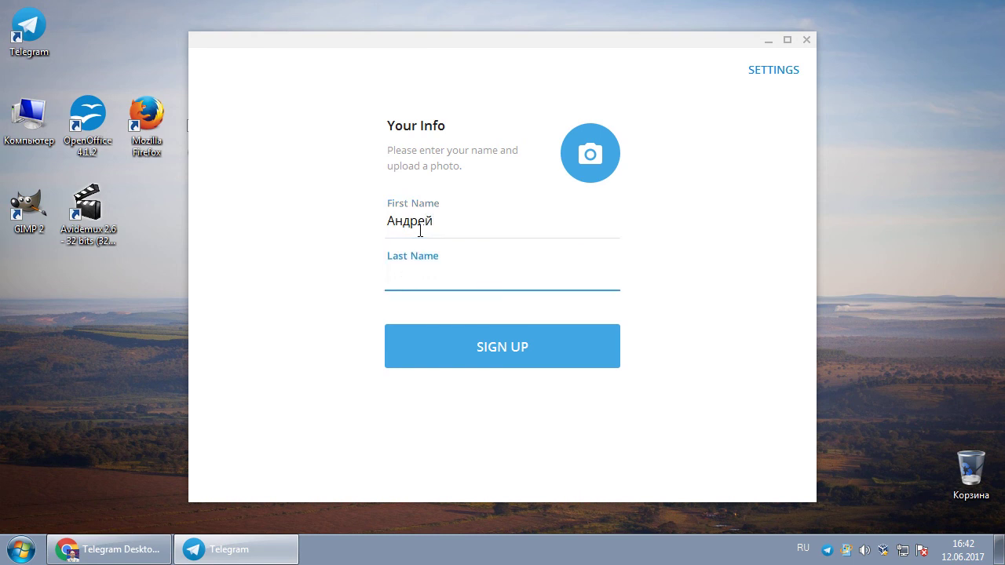
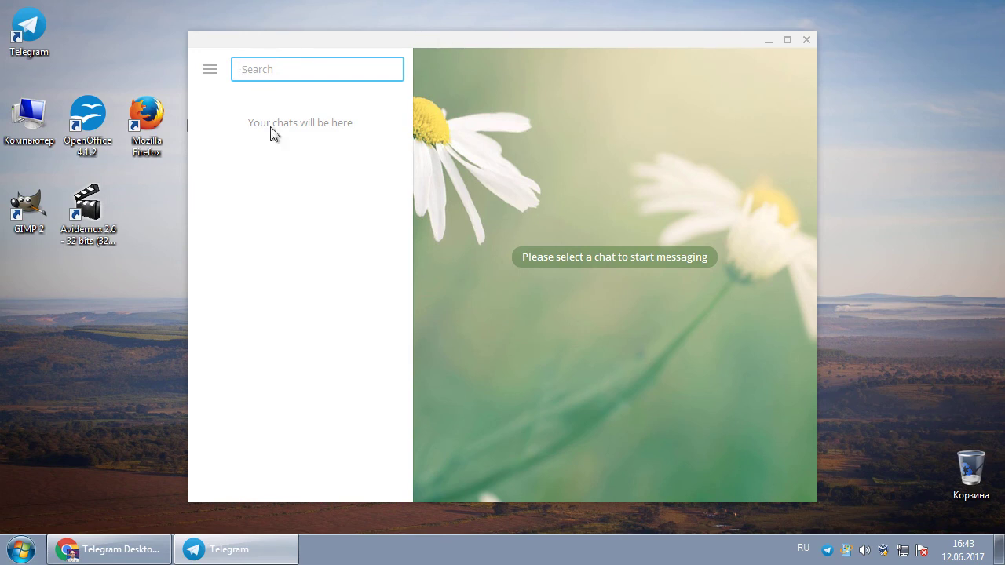
# - Maximize the Telegram window and toggle the side menu repeatedly, leaving it open
pyautogui.click(786, 39)
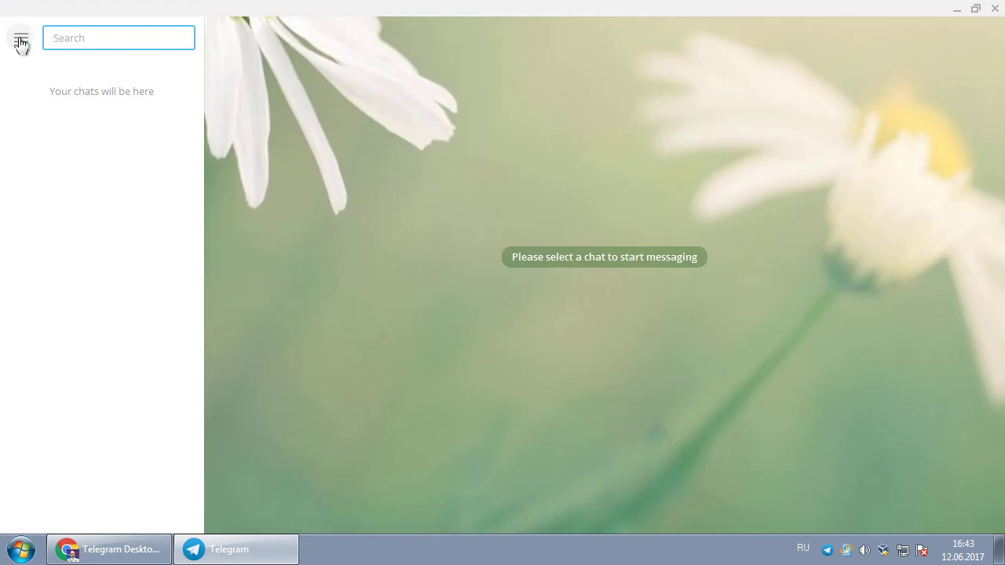
pyautogui.click(21, 38)
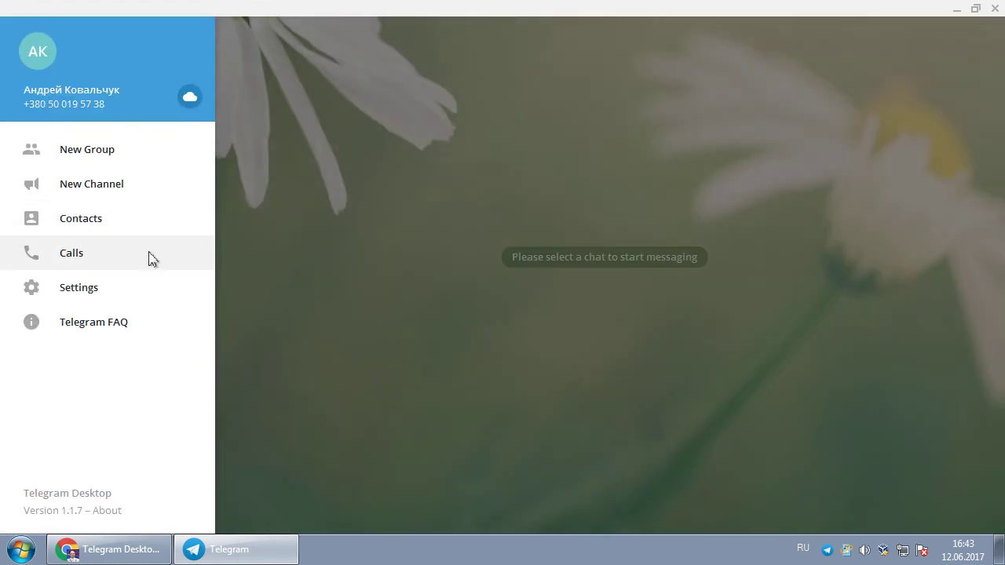
pyautogui.click(290, 258)
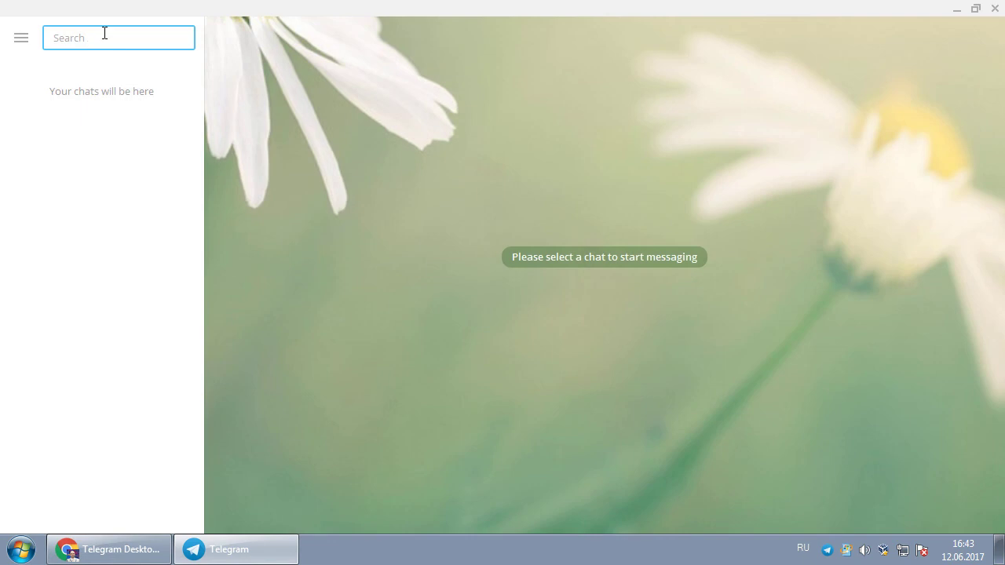
pyautogui.click(21, 38)
pyautogui.click(323, 315)
pyautogui.click(21, 39)
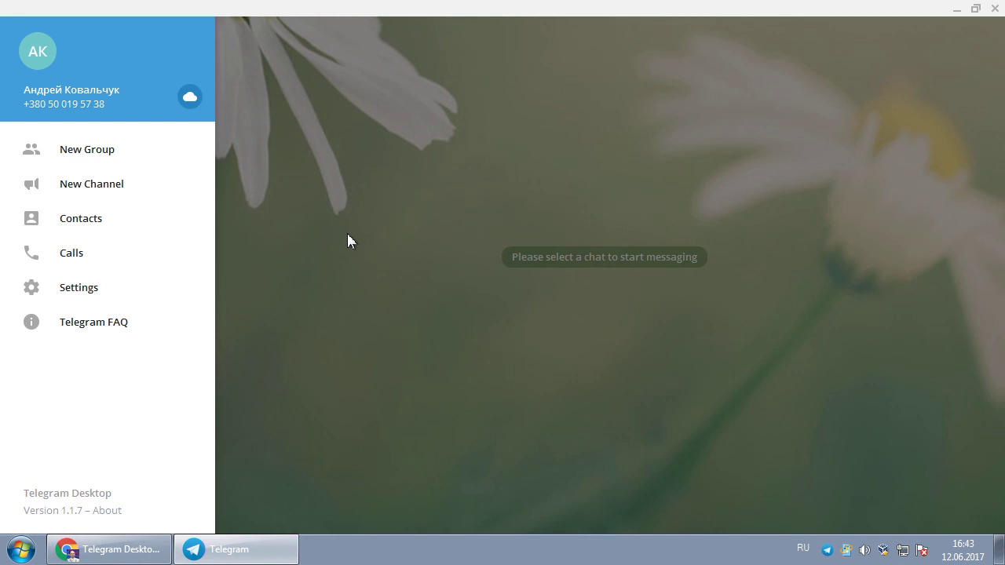
pyautogui.click(283, 132)
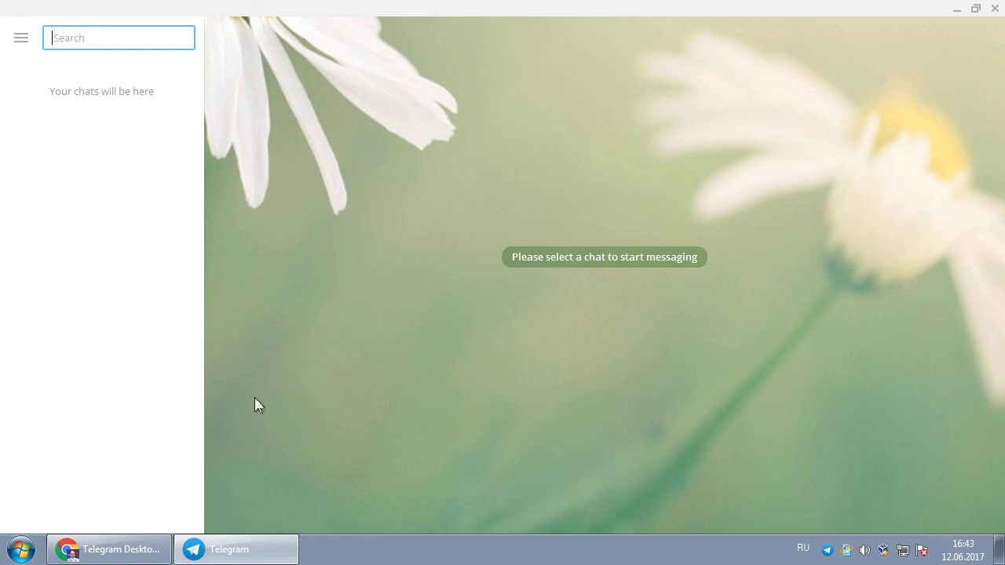
pyautogui.click(22, 39)
pyautogui.press('Escape')
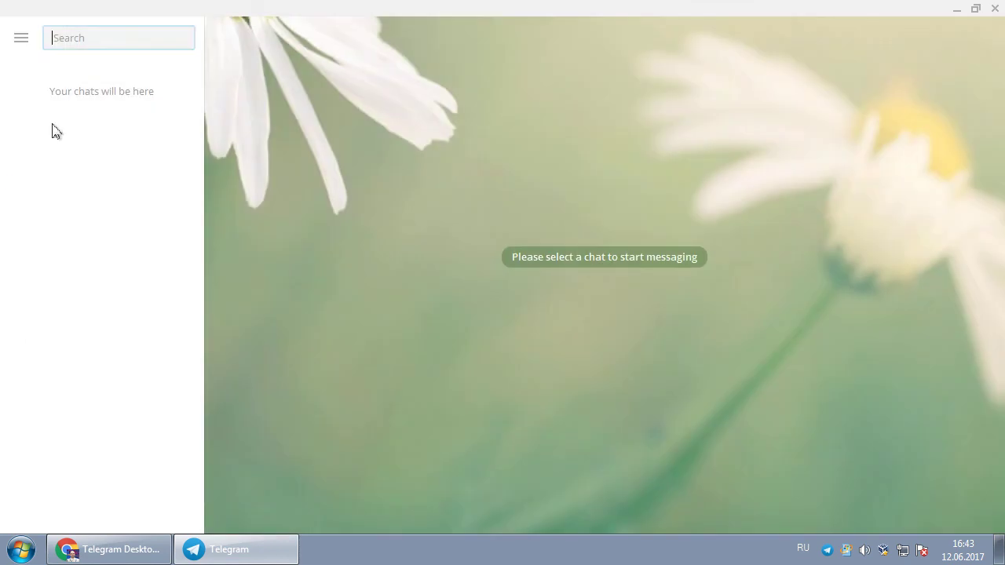
pyautogui.click(21, 38)
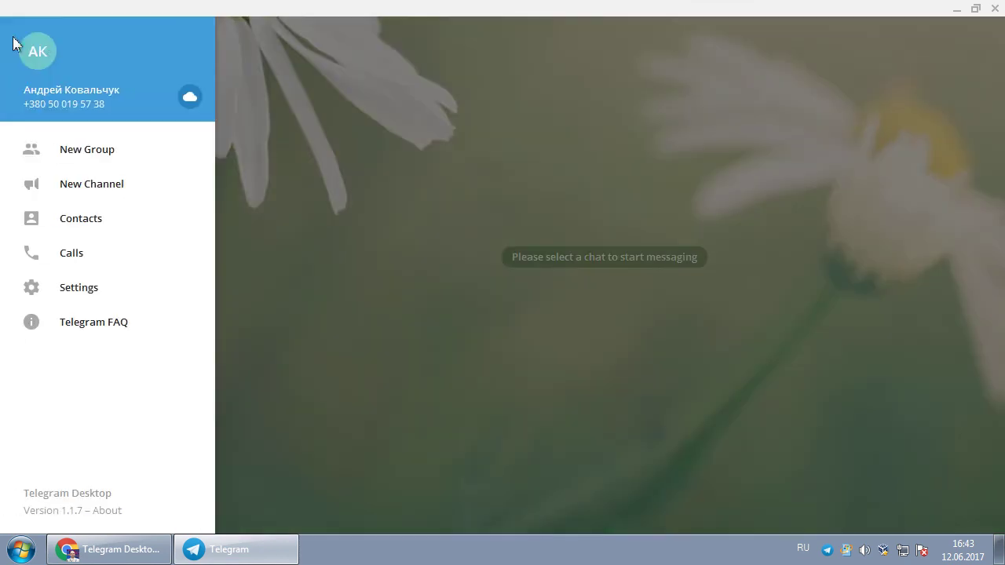
pyautogui.click(294, 103)
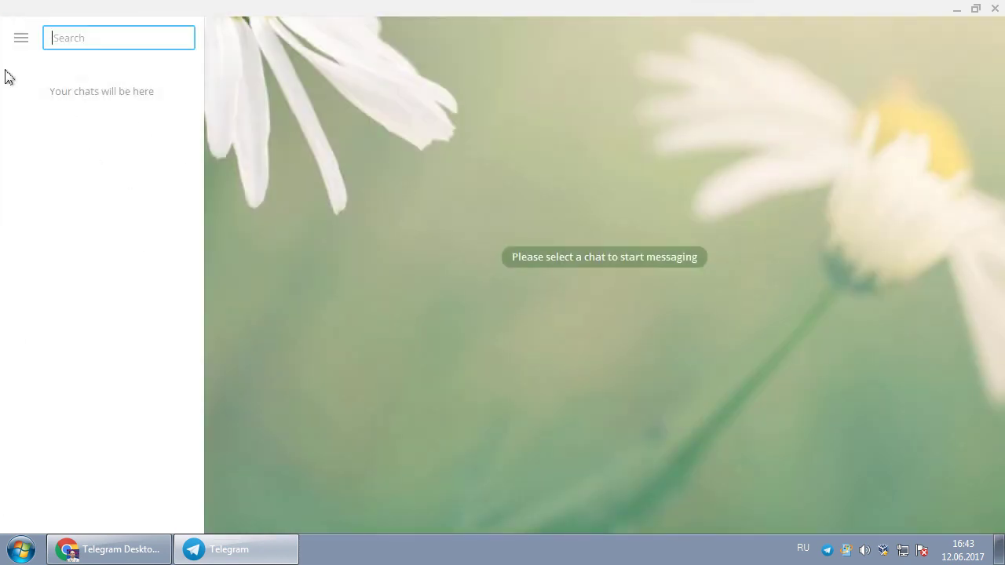
pyautogui.click(21, 38)
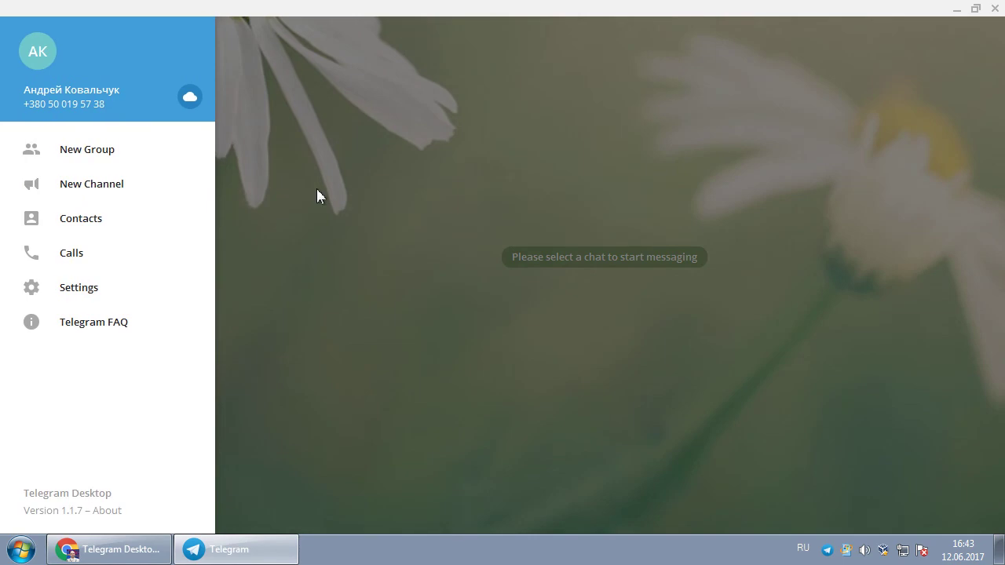
pyautogui.click(354, 265)
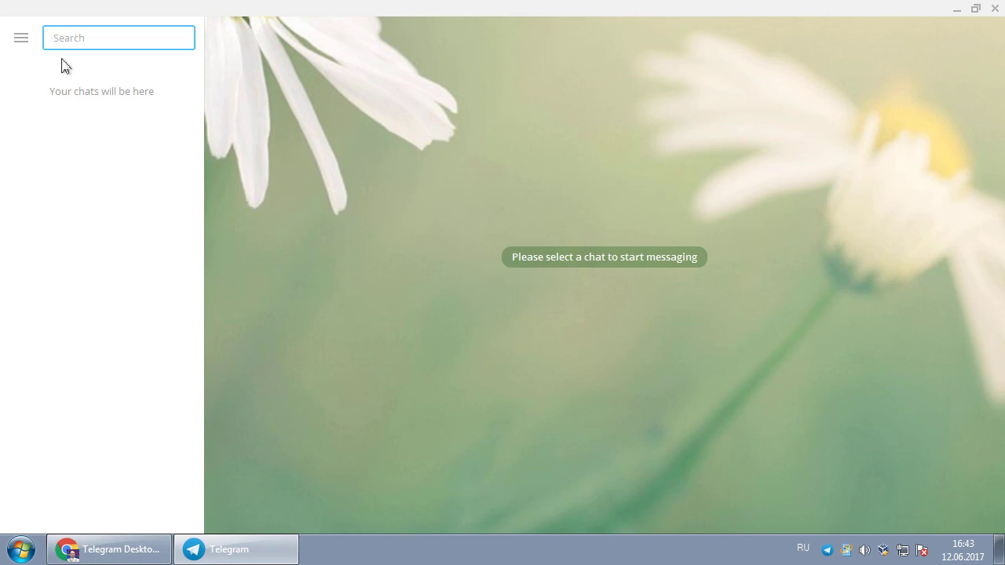
pyautogui.click(21, 37)
pyautogui.click(329, 167)
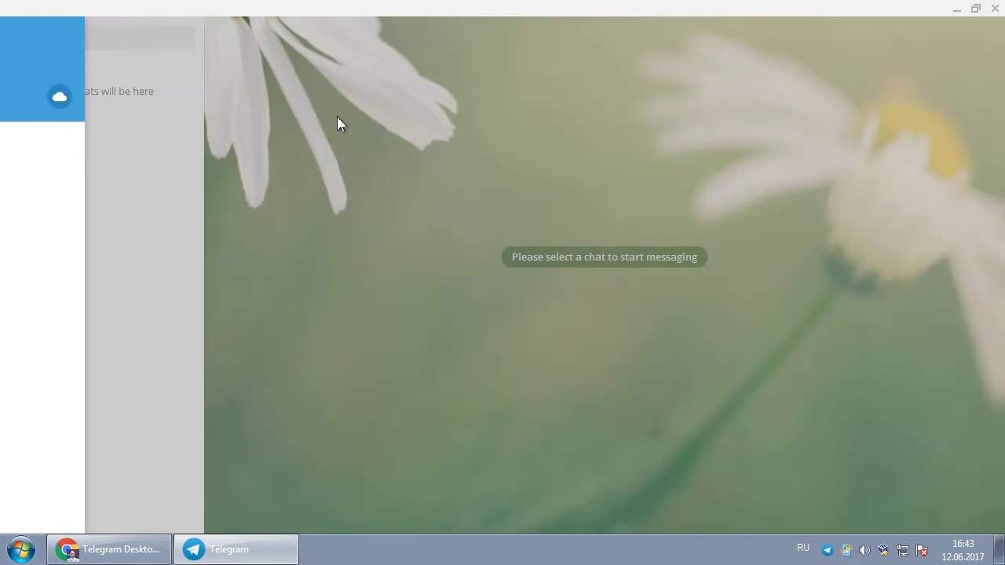
pyautogui.click(19, 41)
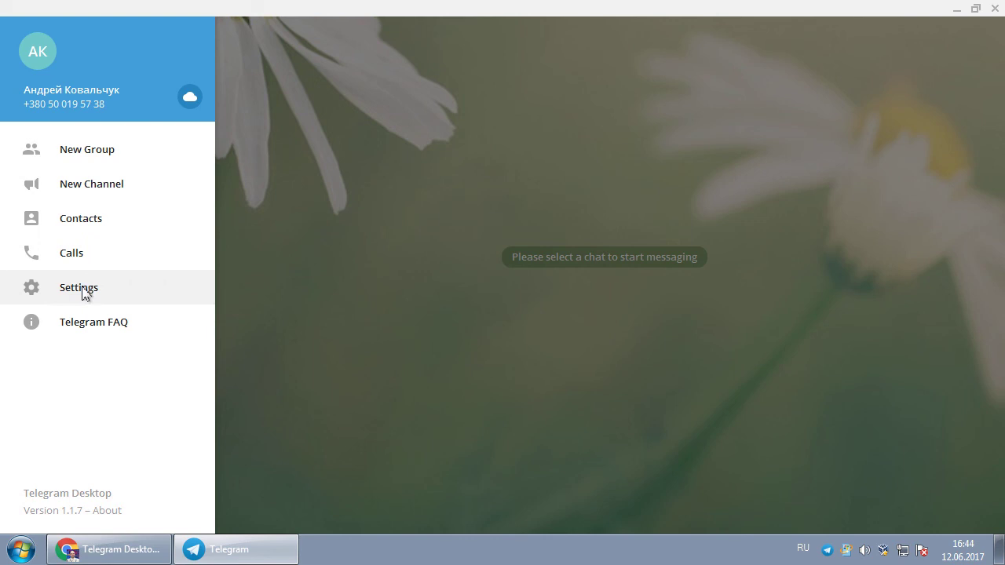
# - Open Settings from the side menu
pyautogui.click(82, 288)
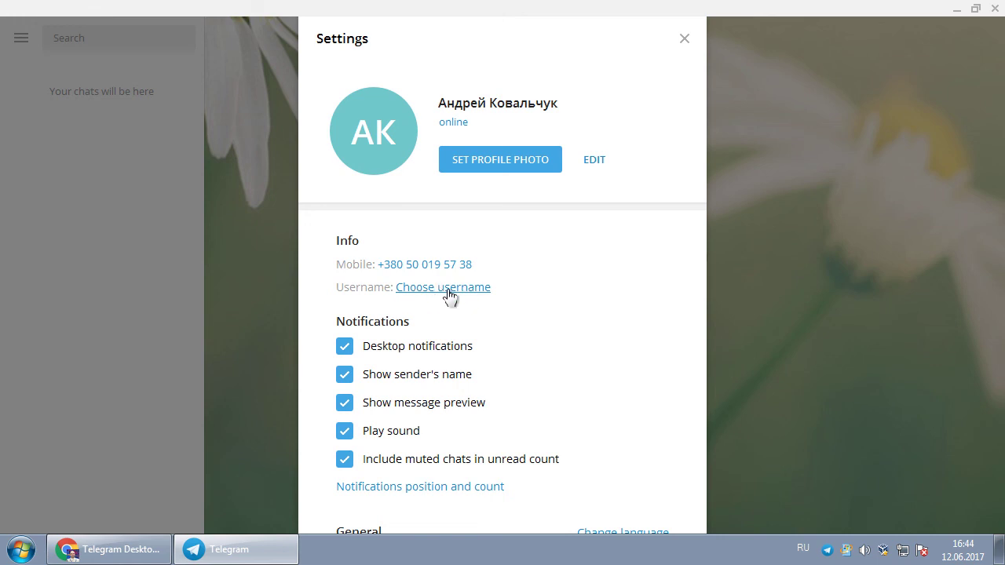
# - Enter the chosen username in English layout, replacing the taken '1' suffix with '2'
pyautogui.click(450, 290)
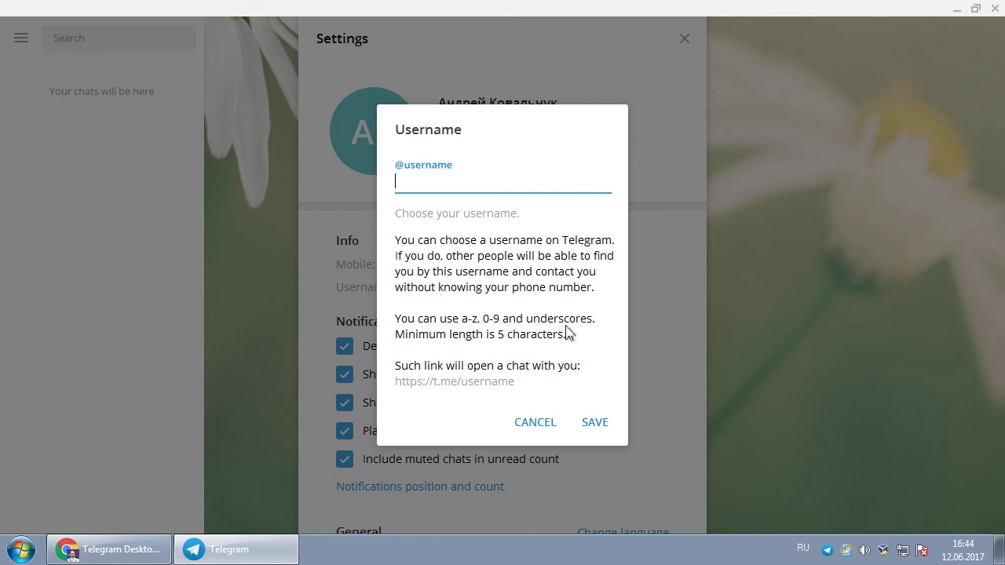
pyautogui.hotkey('alt', 'shift')
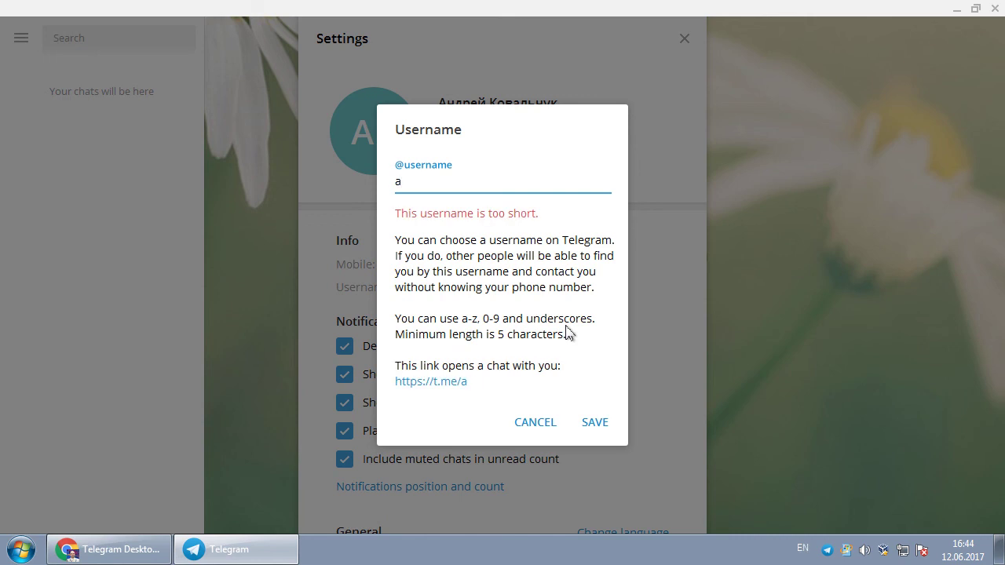
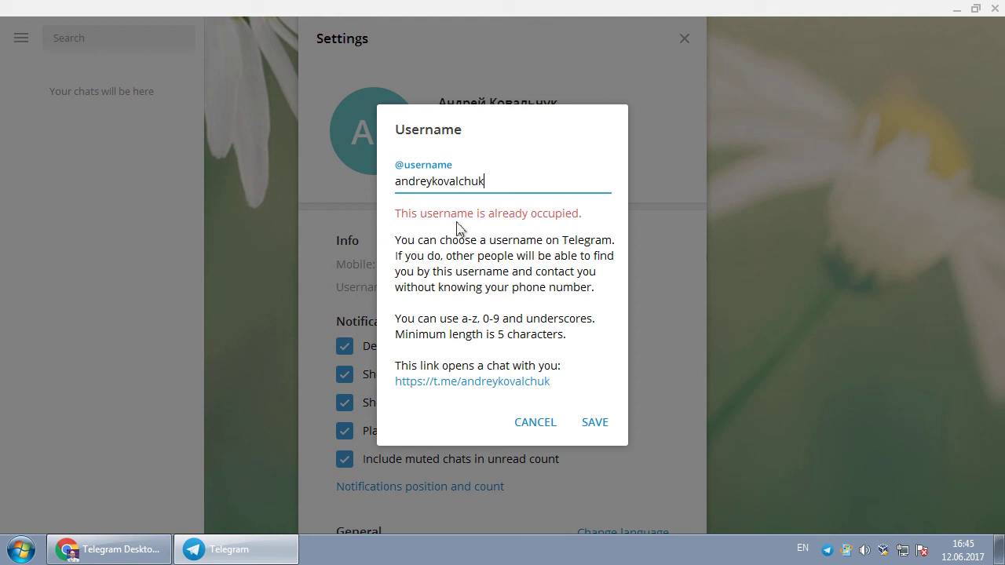
pyautogui.write('1')
pyautogui.press('BackSpace')
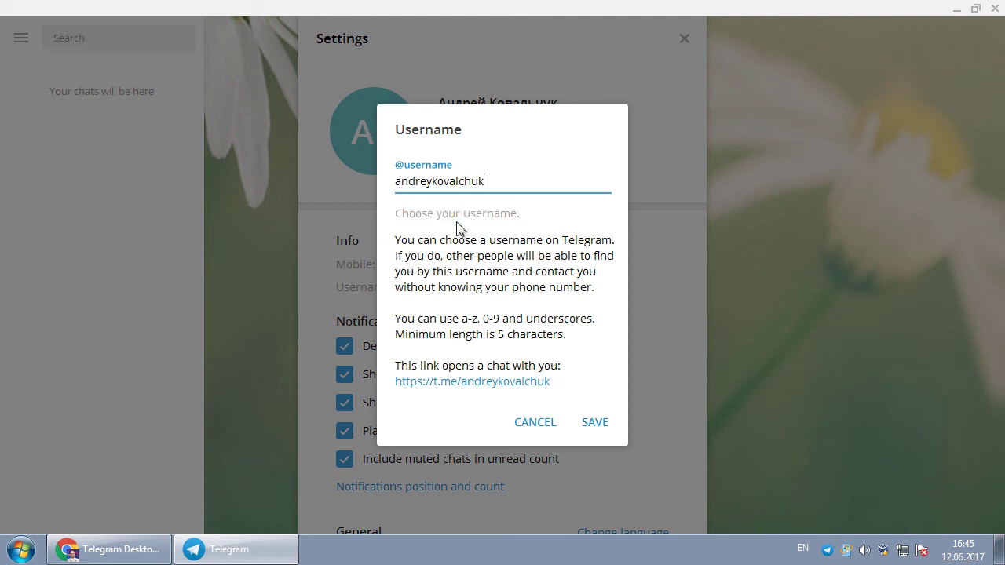
pyautogui.write('2')
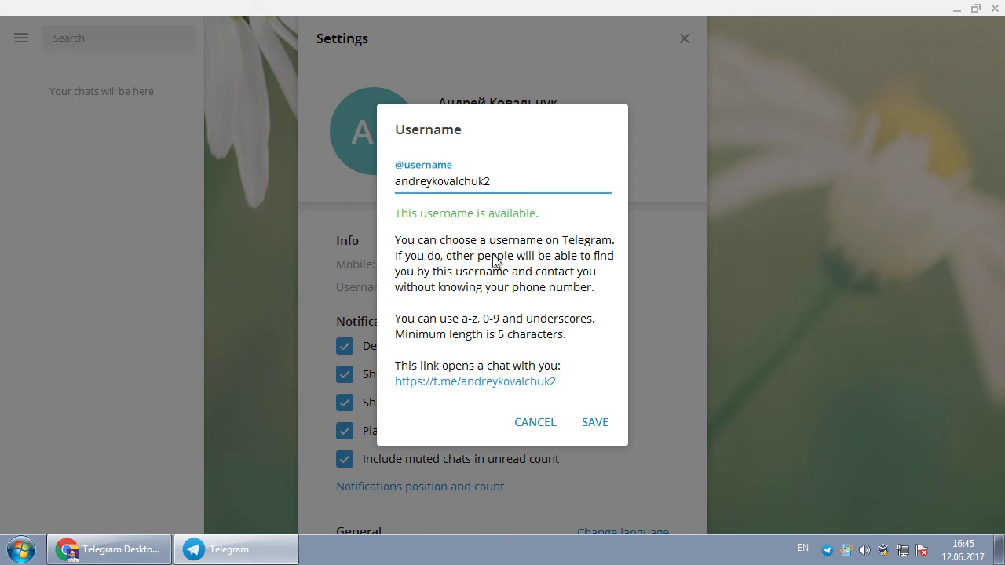
pyautogui.click(597, 425)
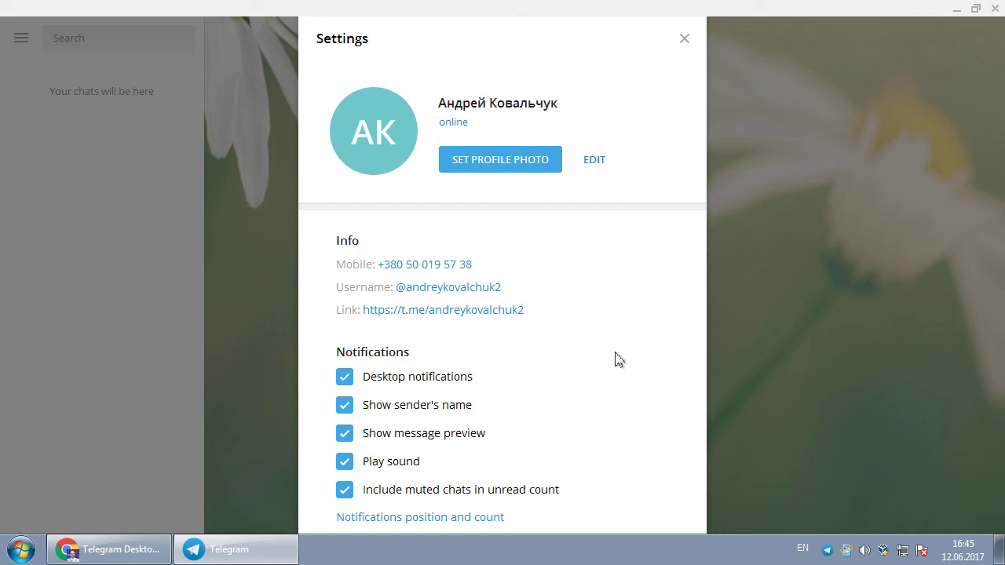
pyautogui.click(684, 41)
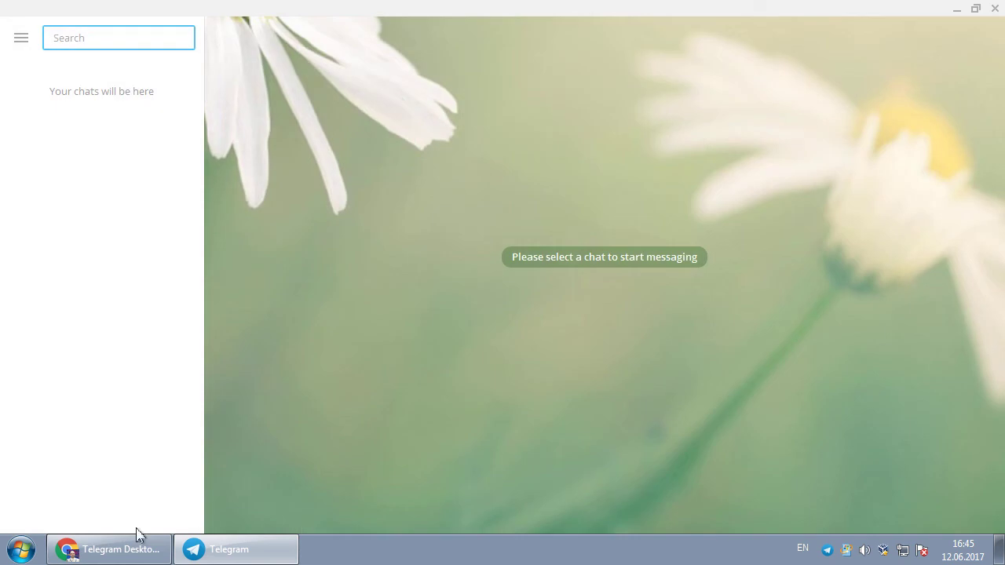
pyautogui.click(117, 544)
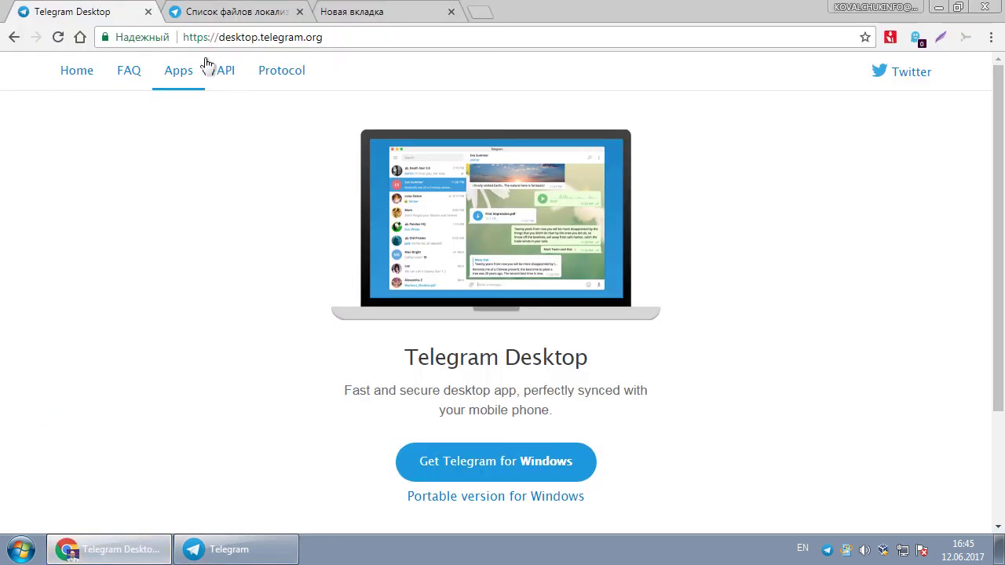